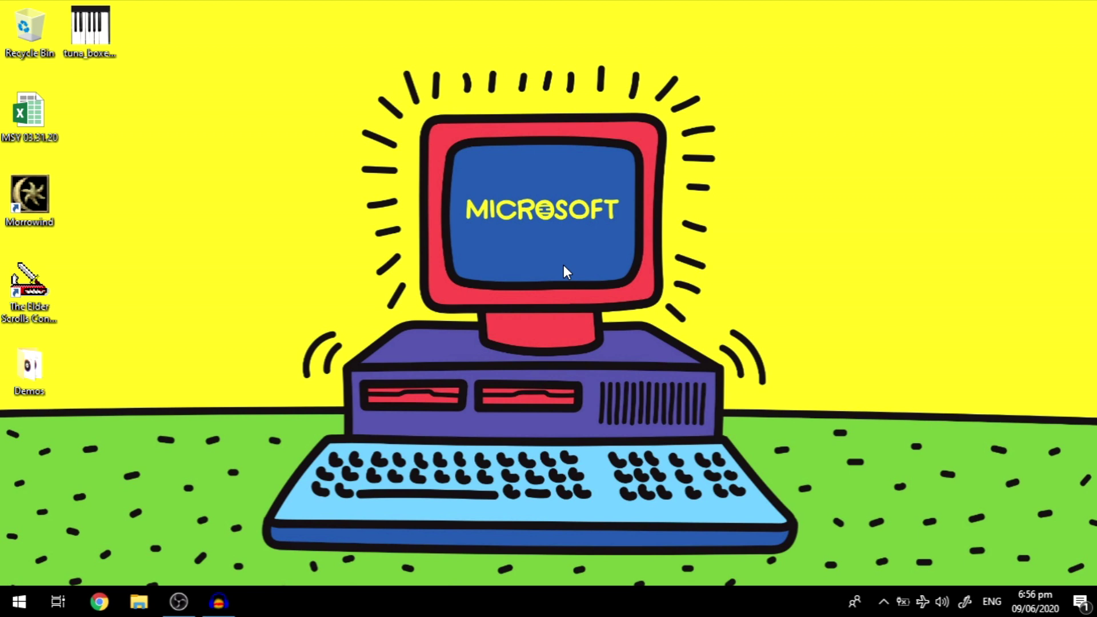
Open a Chrome incognito window and load en.worlde.com.cn.
{"action": "right_click", "coordinate": [98, 605]}
{"action": "left_click", "coordinate": [89, 500]}
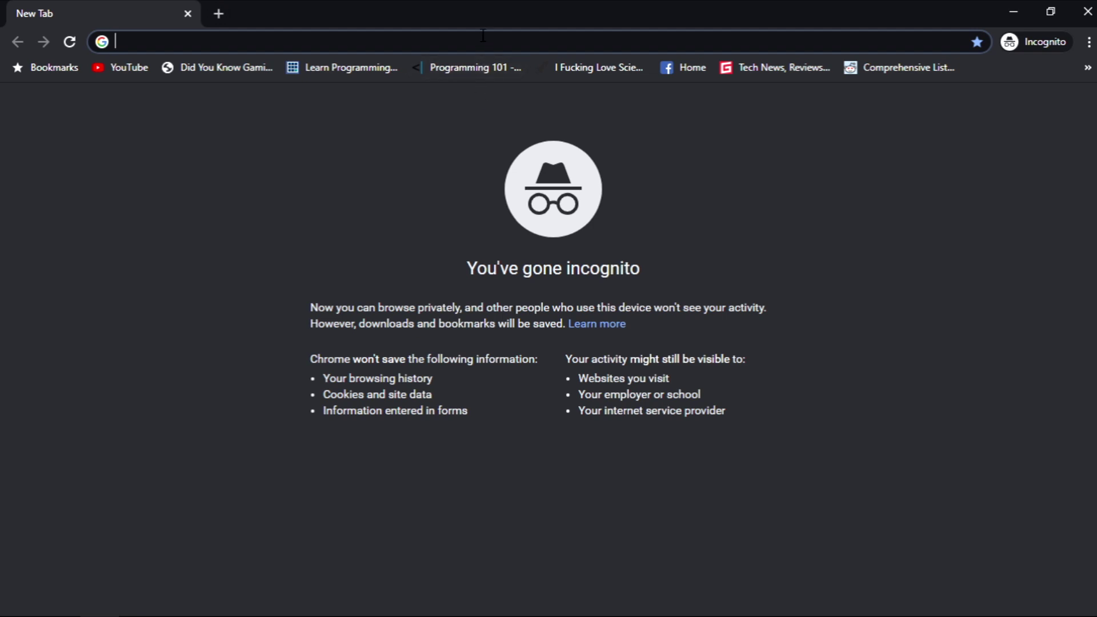
{"action": "type", "text": "en.worlde."}
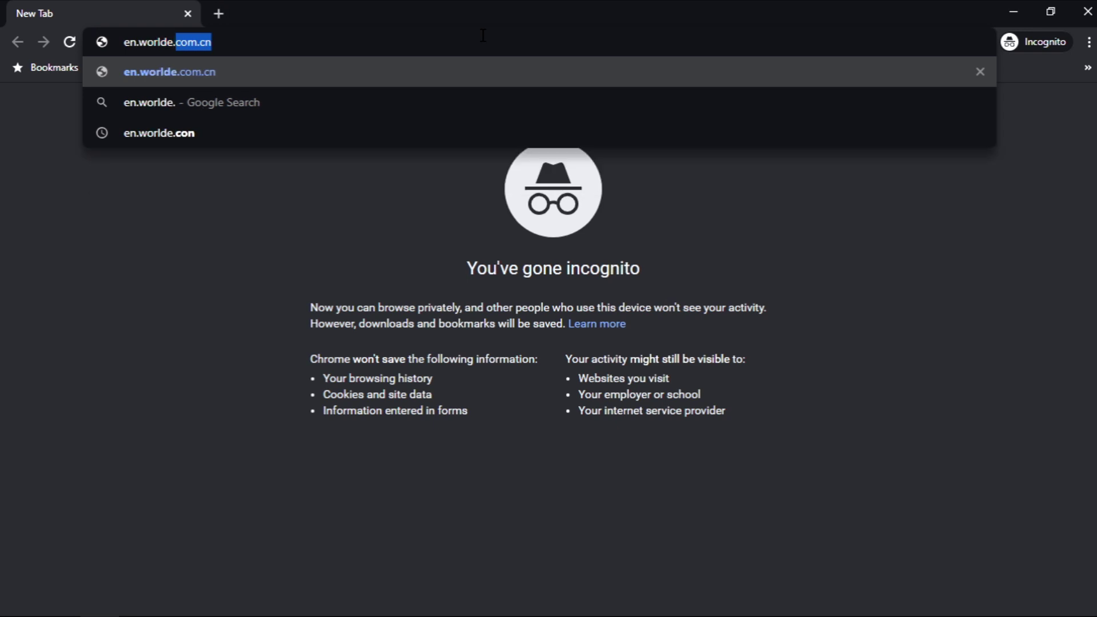
{"action": "key", "text": "Return"}
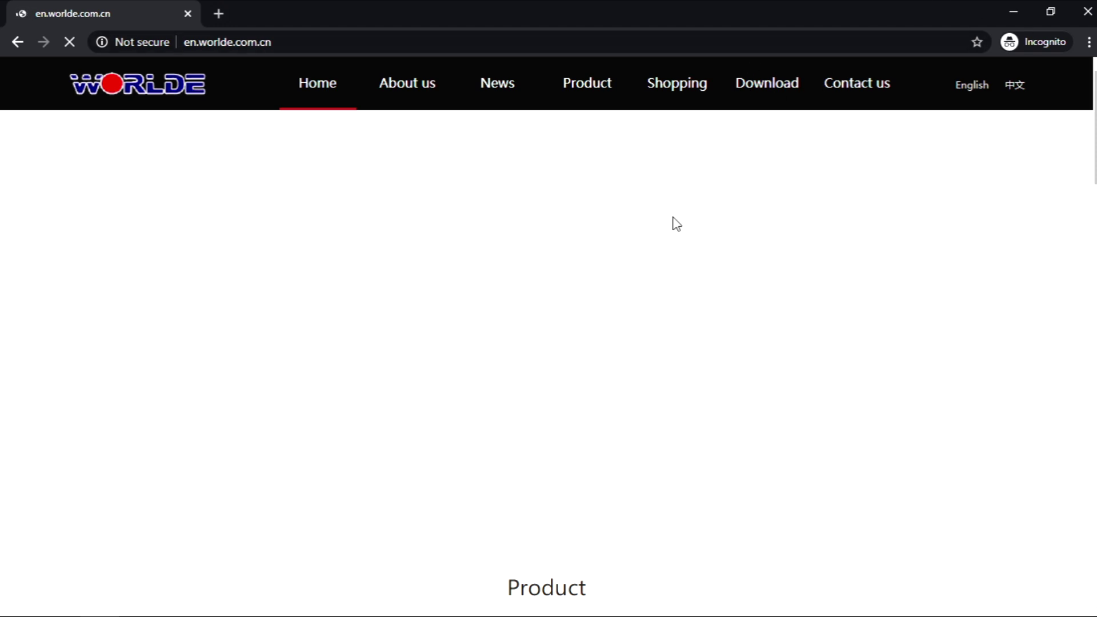
Download the TUNAMINI SOFTWARE EDITOR(PC) zip from the site's MIDI Software Editor downloads.
{"action": "left_click", "coordinate": [764, 86]}
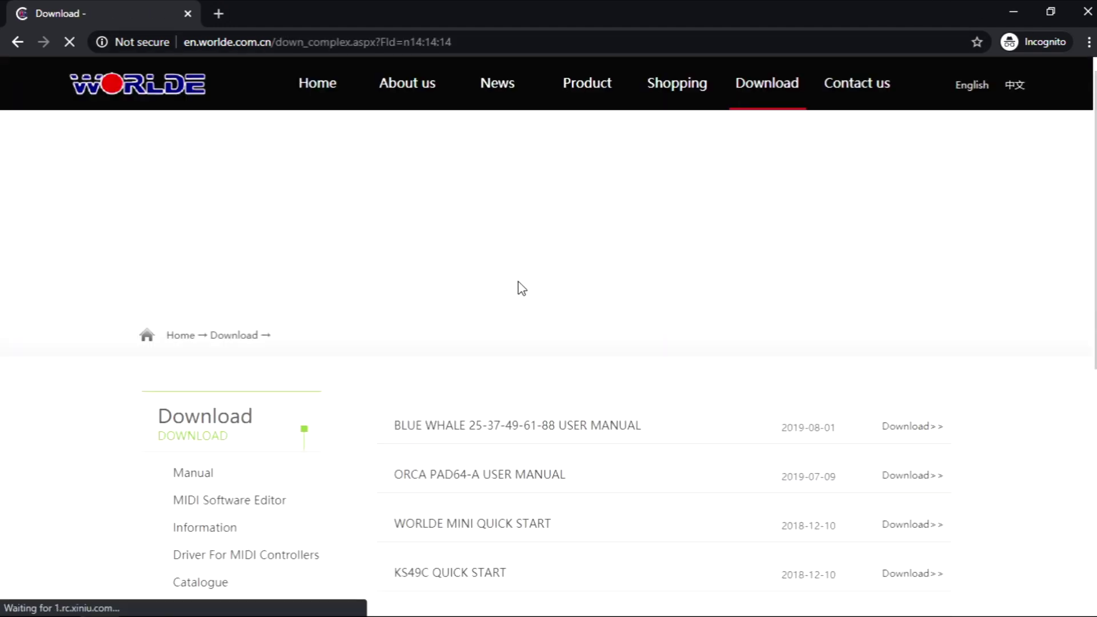
{"action": "scroll", "coordinate": [474, 177], "scroll_direction": "down", "scroll_amount": 3}
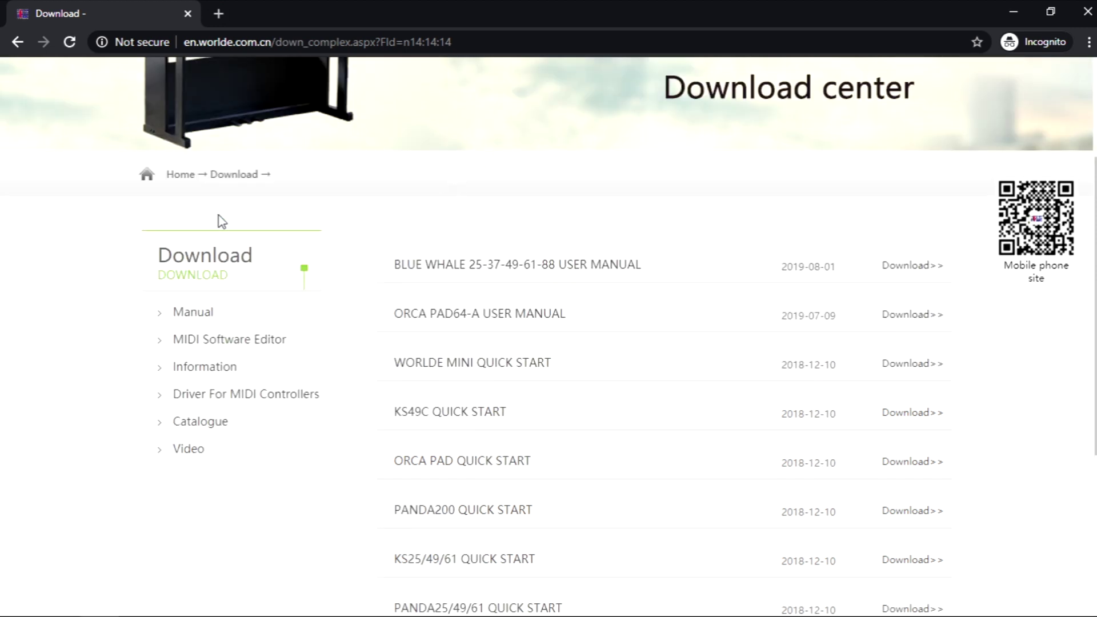
{"action": "left_click", "coordinate": [220, 350]}
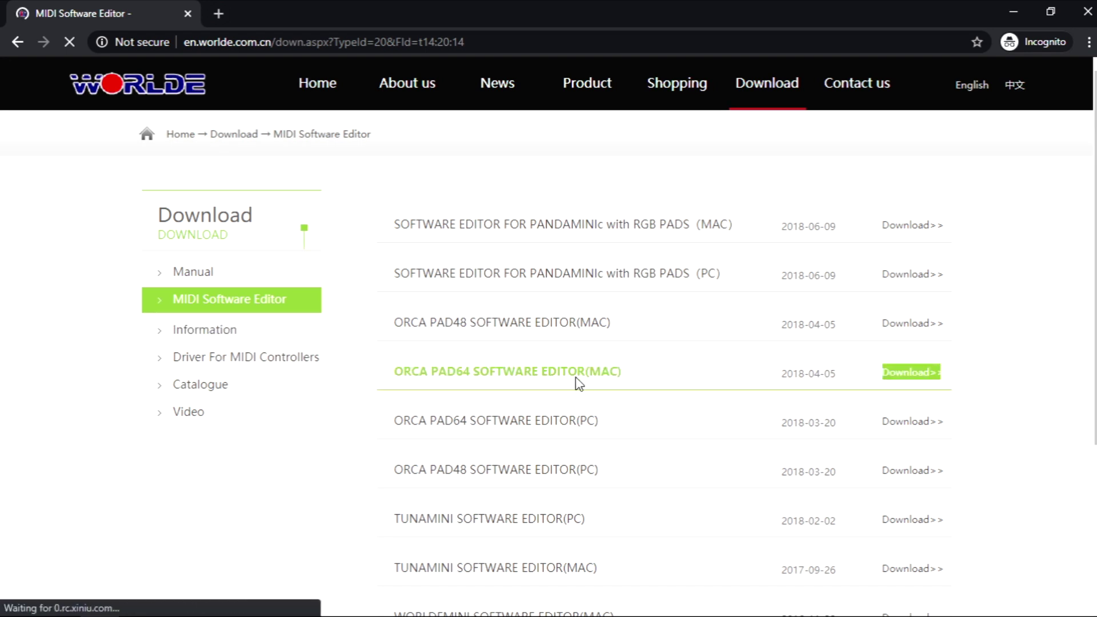
{"action": "scroll", "coordinate": [568, 188], "scroll_direction": "down", "scroll_amount": 3}
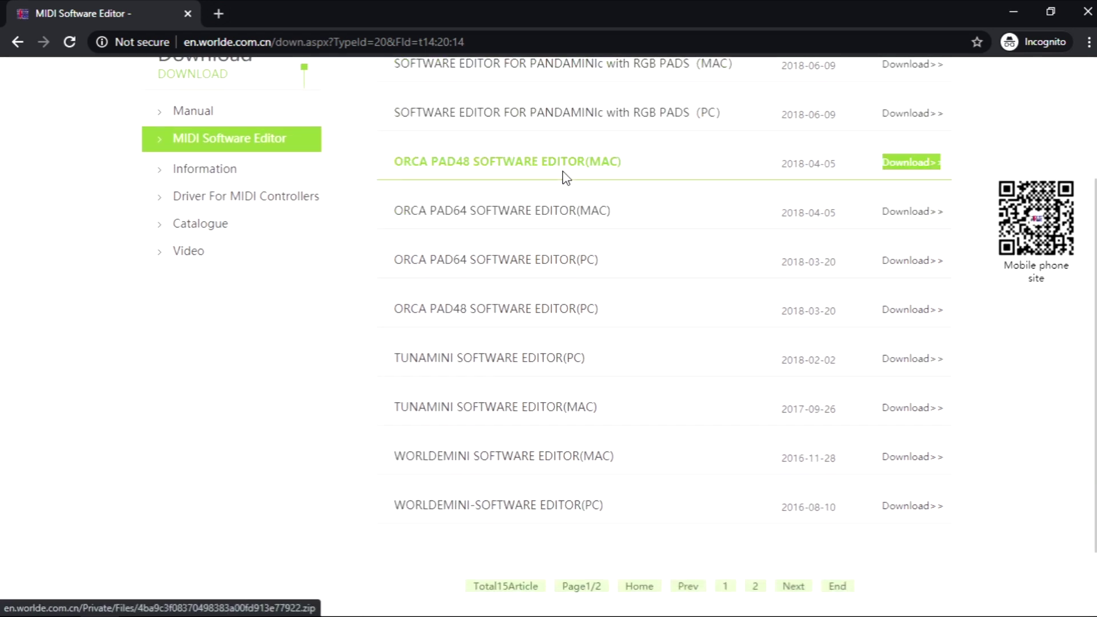
{"action": "left_click", "coordinate": [544, 361]}
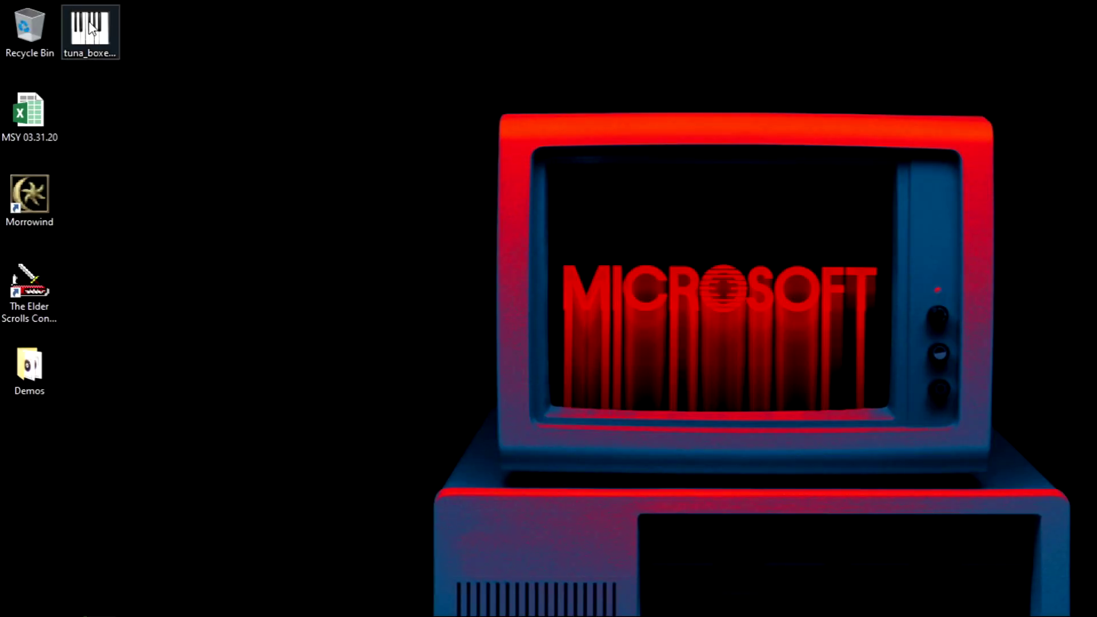
Move the tuna_boxed-10ms editor to mid-desktop, launch it, and shift its connection-success message aside.
{"action": "left_click_drag", "start_coordinate": [80, 23], "coordinate": [296, 208]}
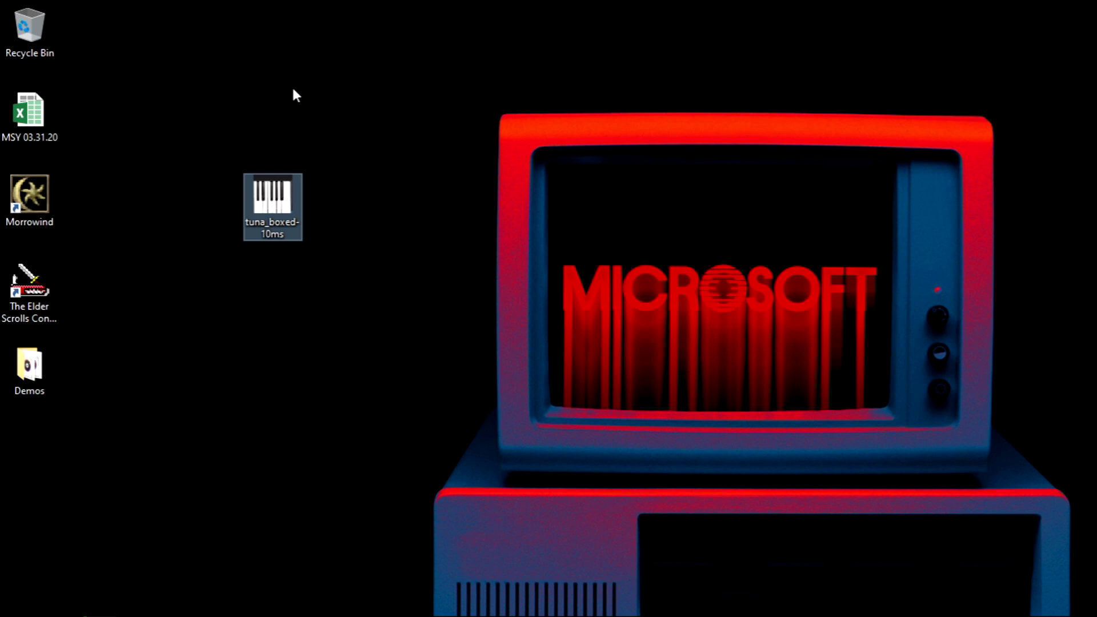
{"action": "left_click_drag", "start_coordinate": [284, 101], "coordinate": [143, 240]}
{"action": "left_click_drag", "start_coordinate": [359, 124], "coordinate": [205, 273]}
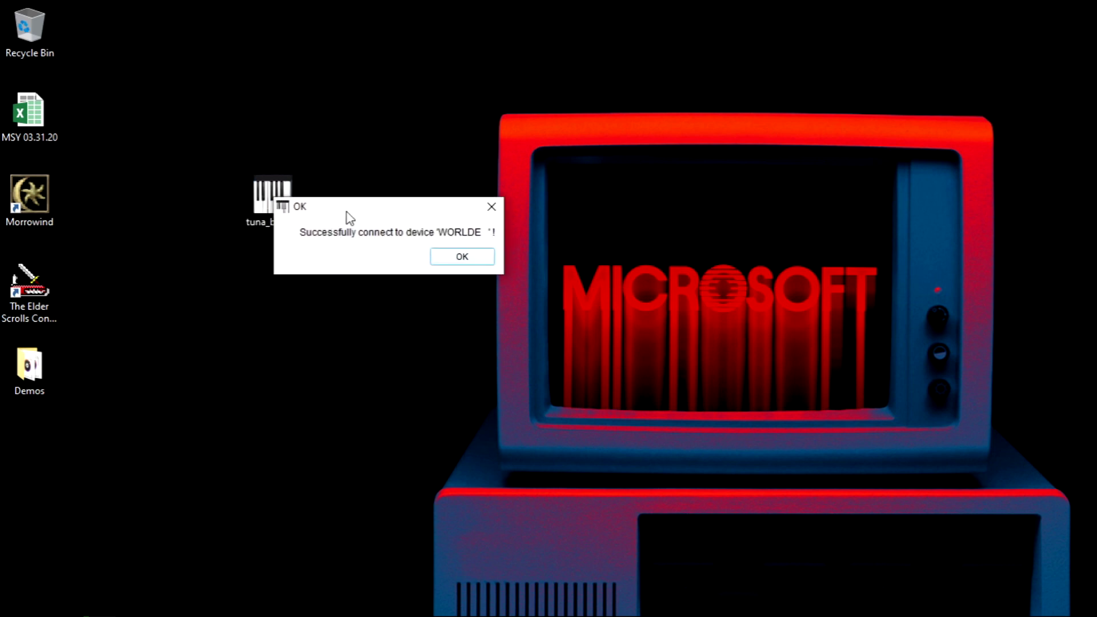
{"action": "left_click_drag", "start_coordinate": [348, 216], "coordinate": [482, 197]}
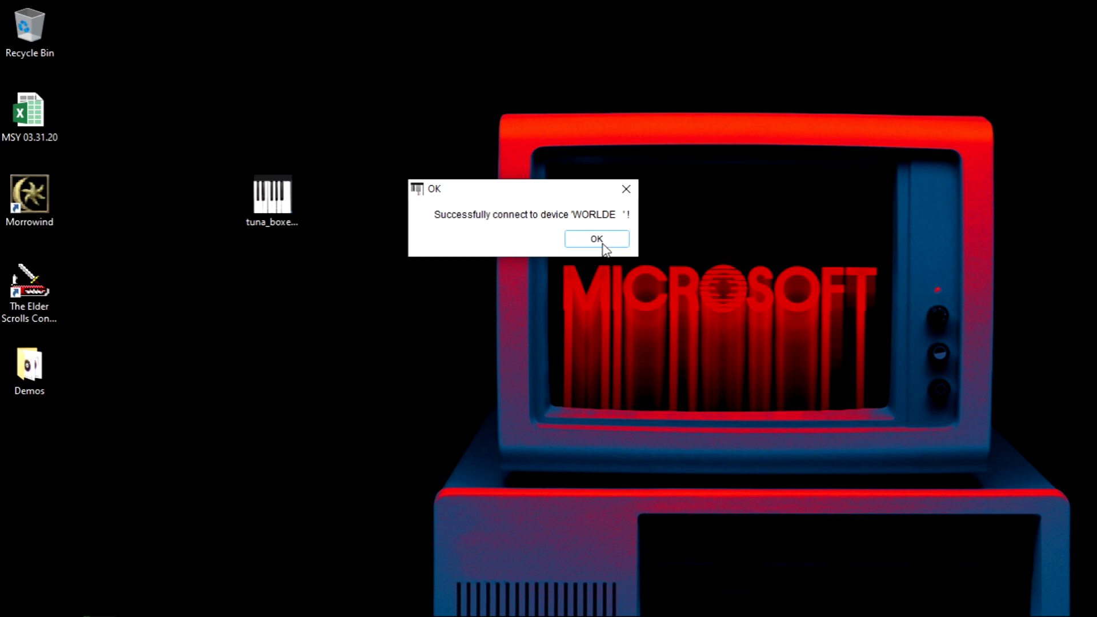
{"action": "left_click_drag", "start_coordinate": [537, 197], "coordinate": [568, 250]}
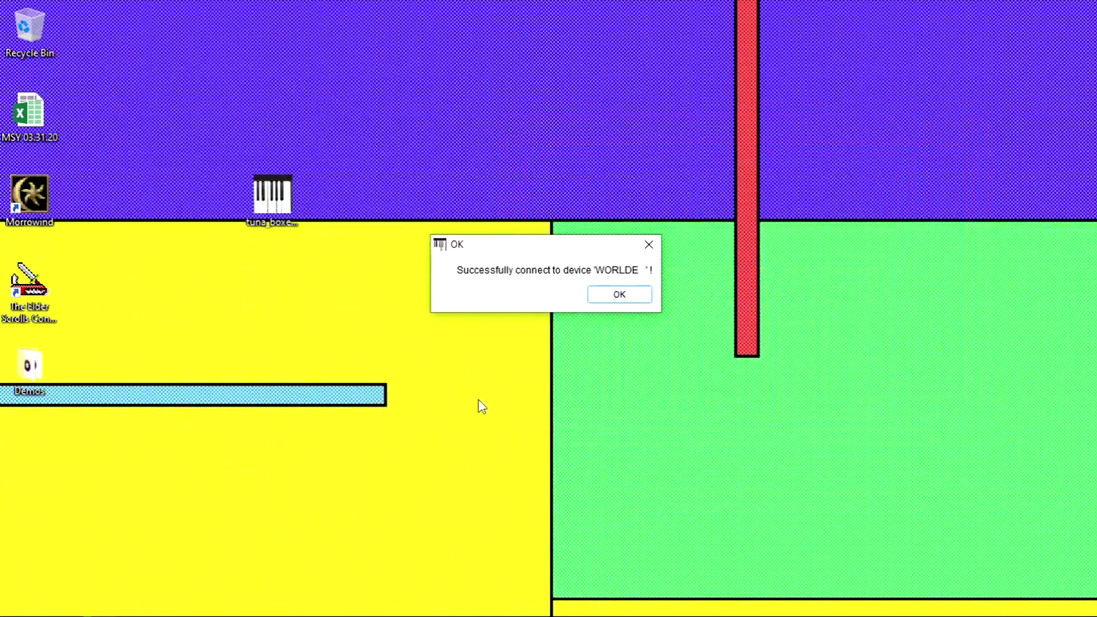
Acknowledge the connection message and clear the 'Successfully recv 275 settings' notice.
{"action": "left_click", "coordinate": [620, 297]}
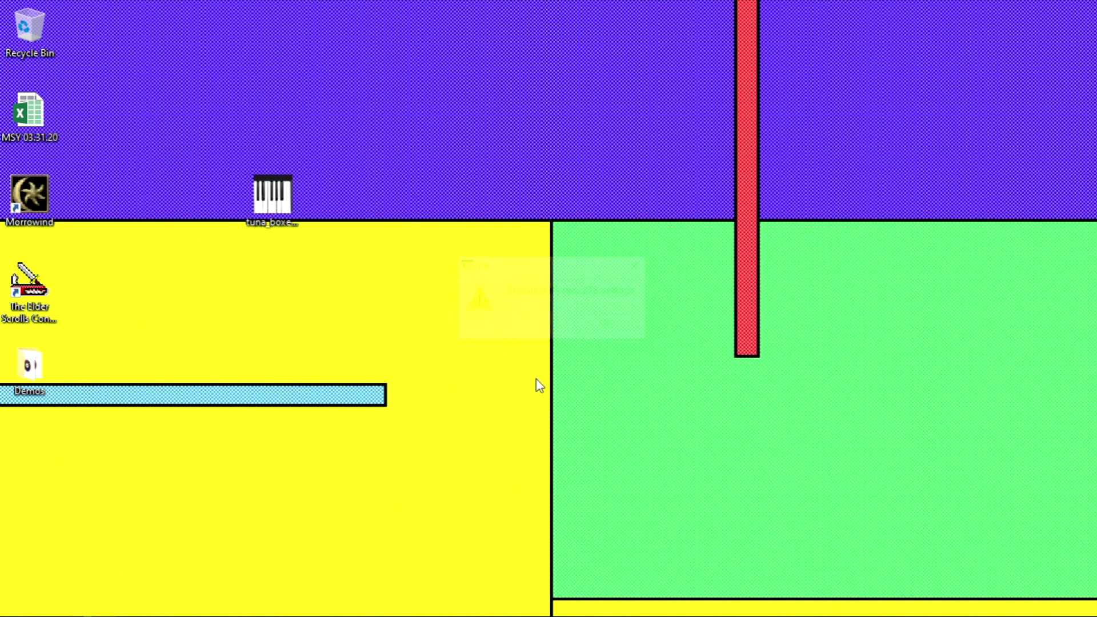
{"action": "left_click_drag", "start_coordinate": [533, 267], "coordinate": [541, 252]}
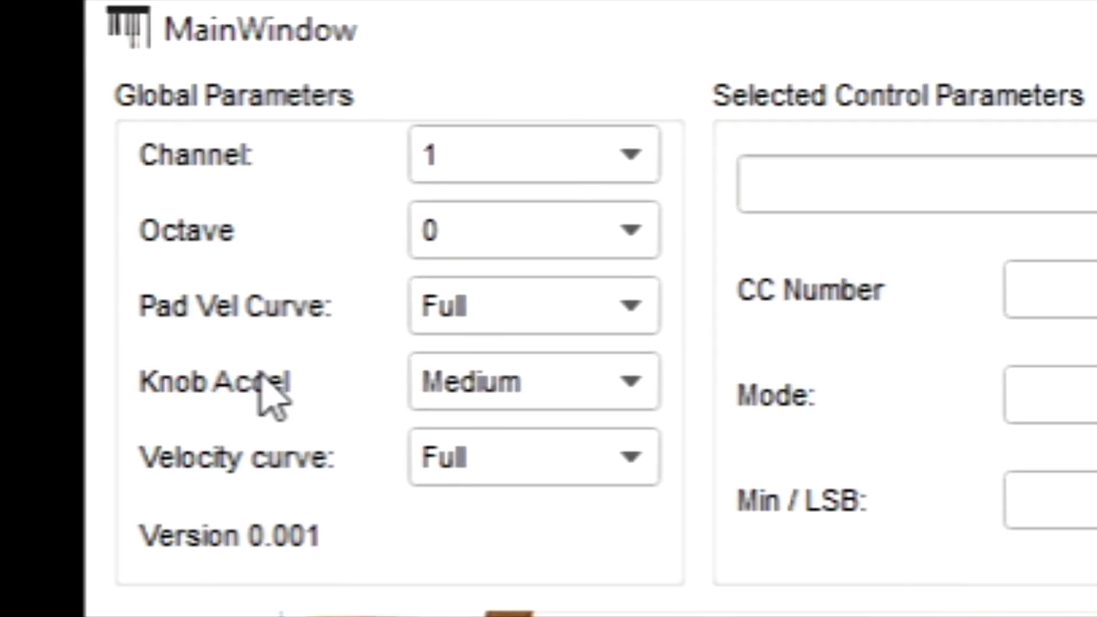
{"action": "left_click", "coordinate": [516, 313]}
{"action": "left_click", "coordinate": [503, 310]}
{"action": "left_click", "coordinate": [535, 316]}
{"action": "left_click", "coordinate": [534, 316]}
{"action": "left_click", "coordinate": [535, 316]}
{"action": "left_click", "coordinate": [535, 316]}
{"action": "left_click", "coordinate": [546, 331]}
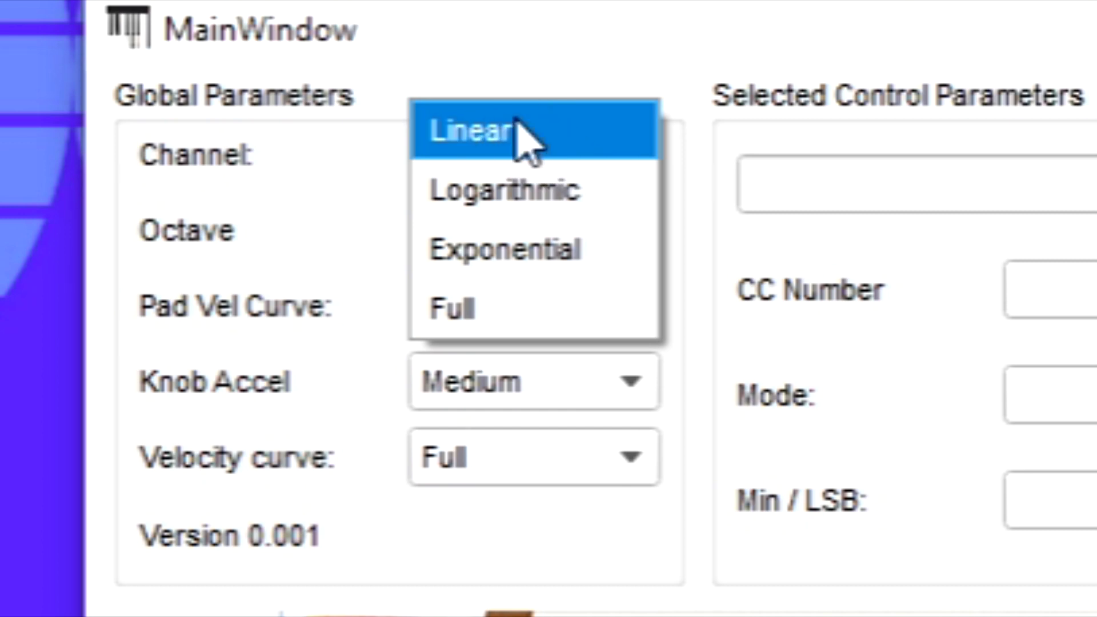
{"action": "left_click", "coordinate": [540, 74]}
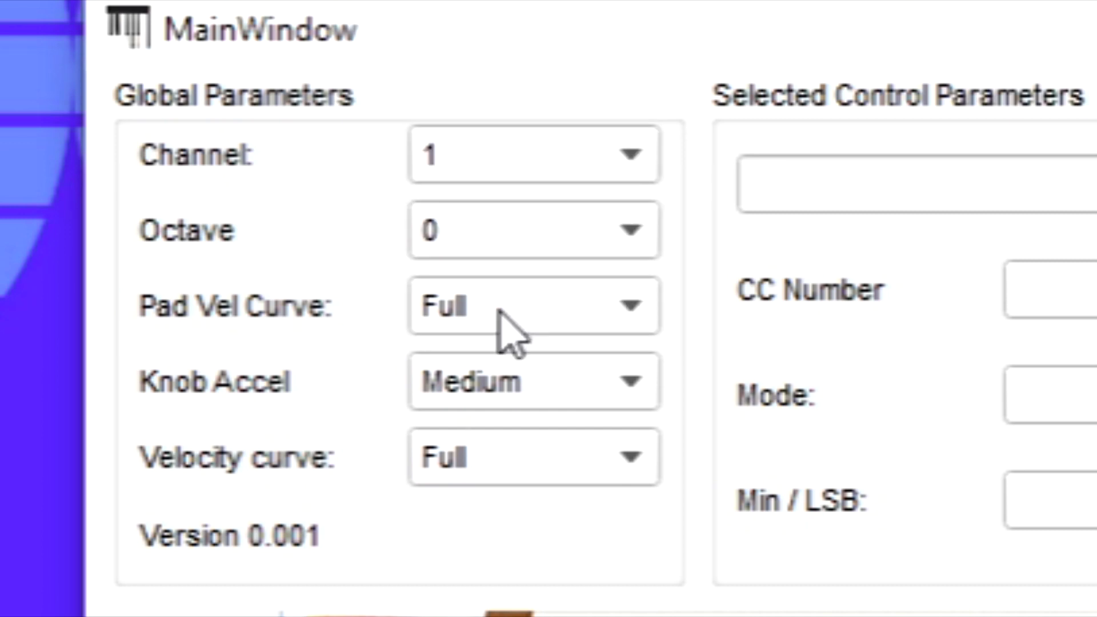
{"action": "left_click", "coordinate": [506, 472]}
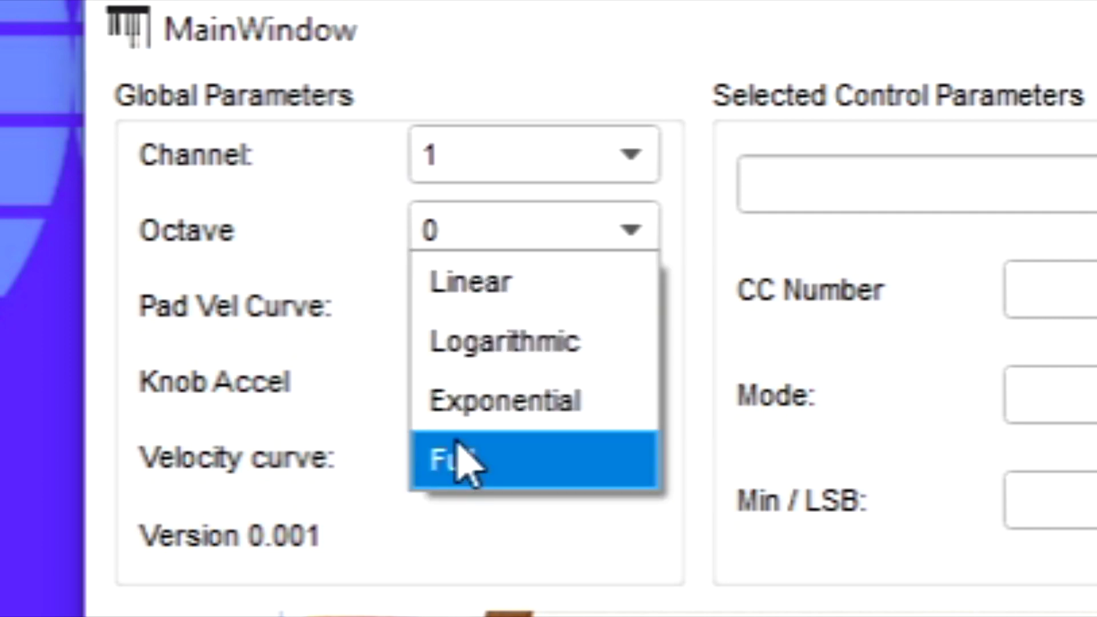
{"action": "left_click", "coordinate": [453, 460]}
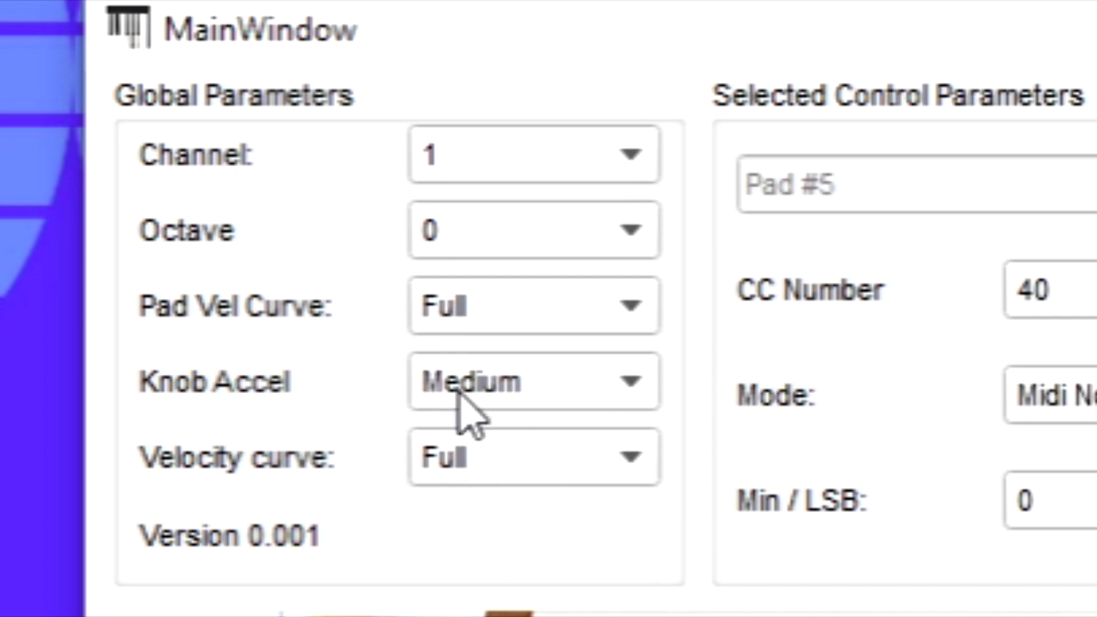
{"action": "left_click", "coordinate": [459, 394]}
{"action": "left_click", "coordinate": [459, 393]}
{"action": "left_click", "coordinate": [460, 394]}
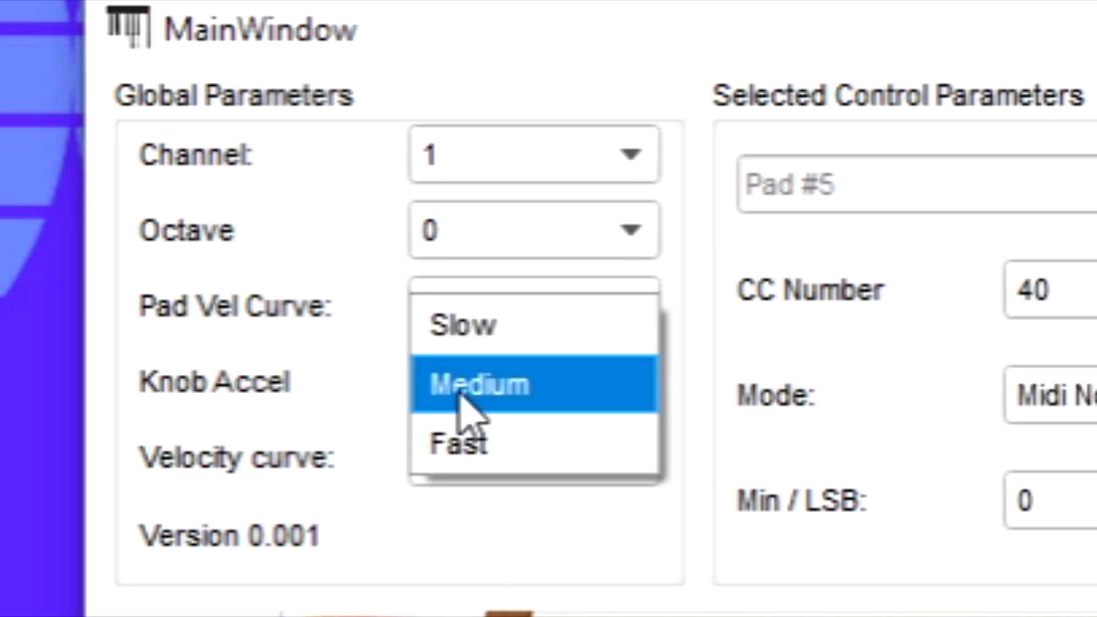
{"action": "left_click", "coordinate": [460, 395]}
{"action": "left_click", "coordinate": [461, 394]}
{"action": "left_click", "coordinate": [465, 437]}
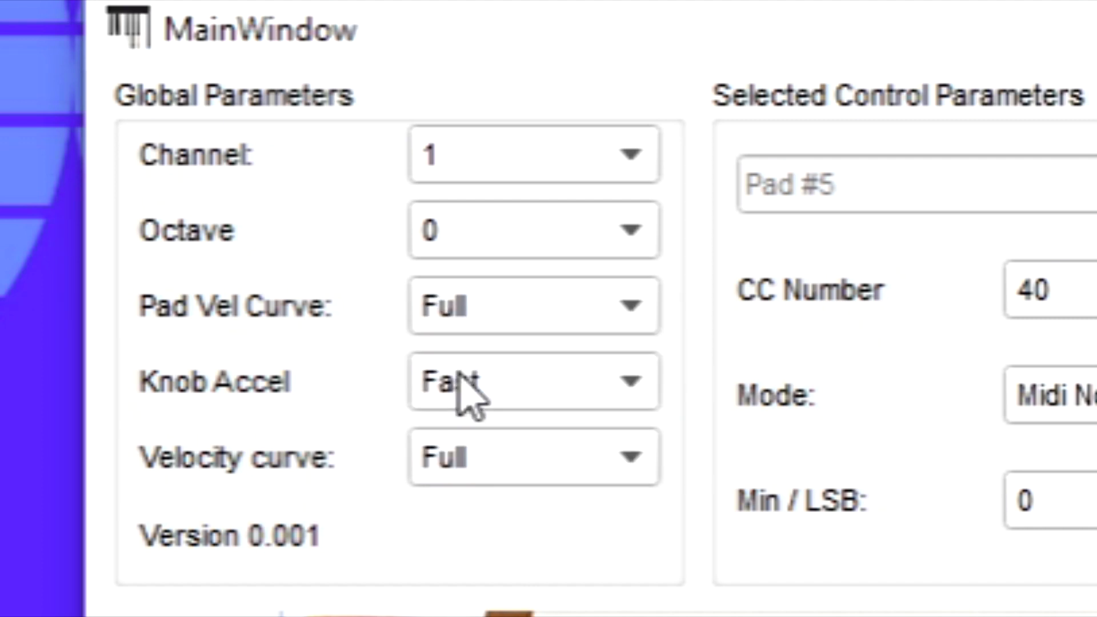
{"action": "left_click", "coordinate": [461, 383]}
{"action": "left_click", "coordinate": [474, 338]}
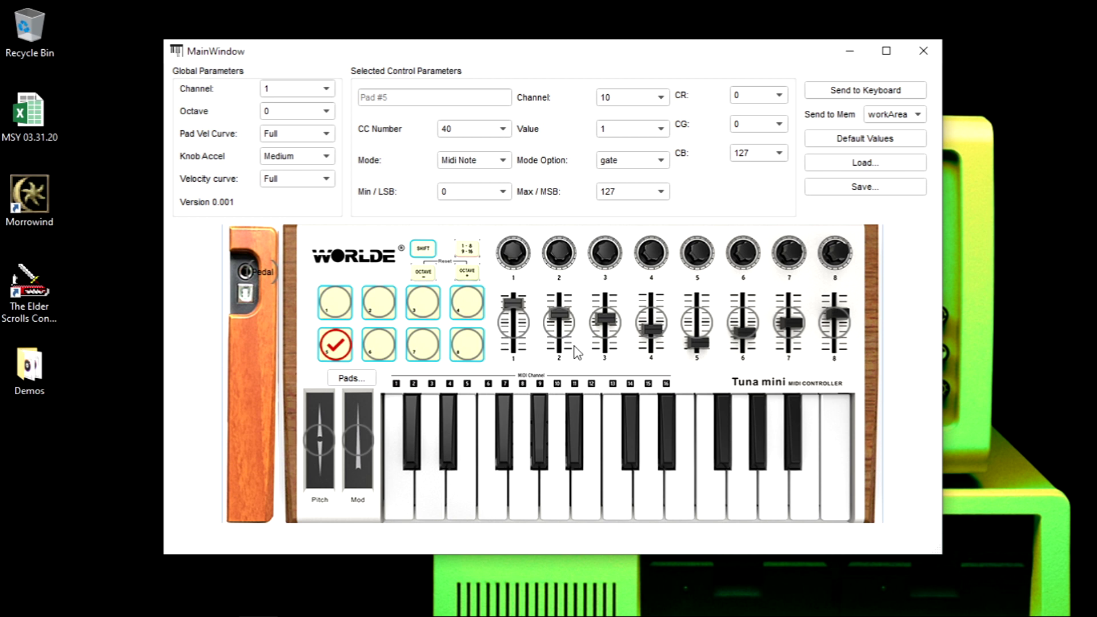
{"action": "left_click", "coordinate": [341, 303]}
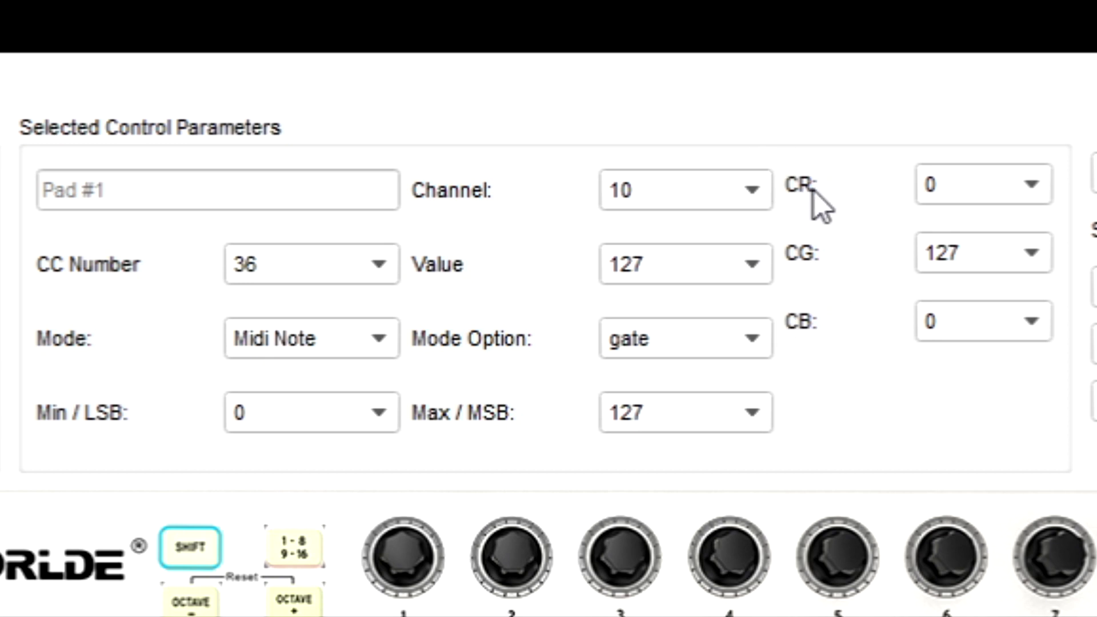
{"action": "left_click", "coordinate": [965, 186]}
{"action": "left_click", "coordinate": [858, 174]}
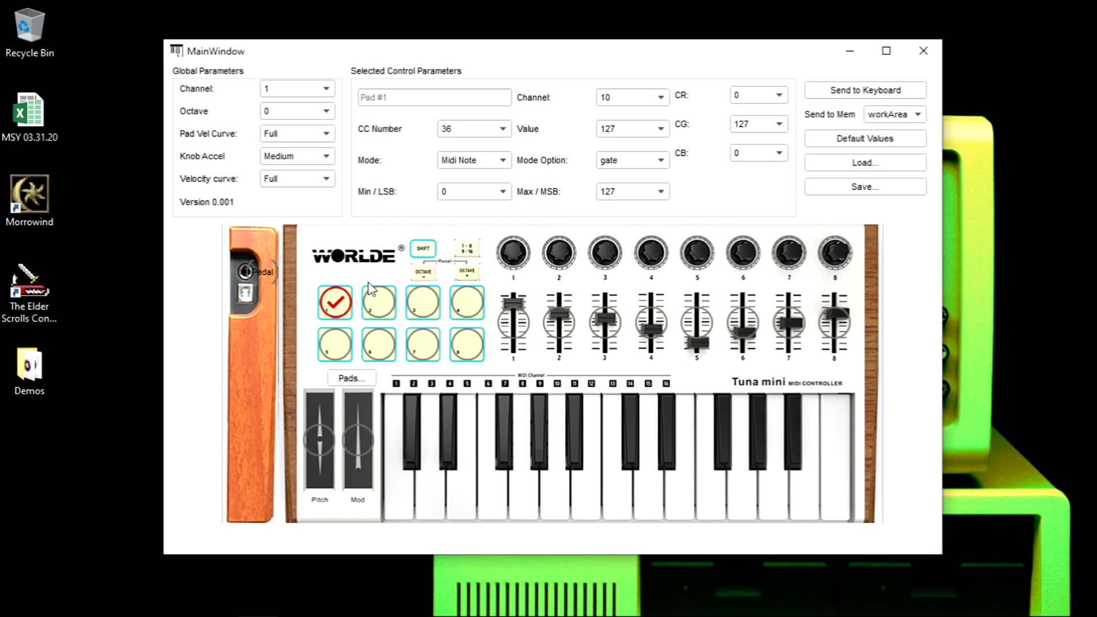
{"action": "left_click", "coordinate": [378, 299]}
{"action": "left_click", "coordinate": [335, 345]}
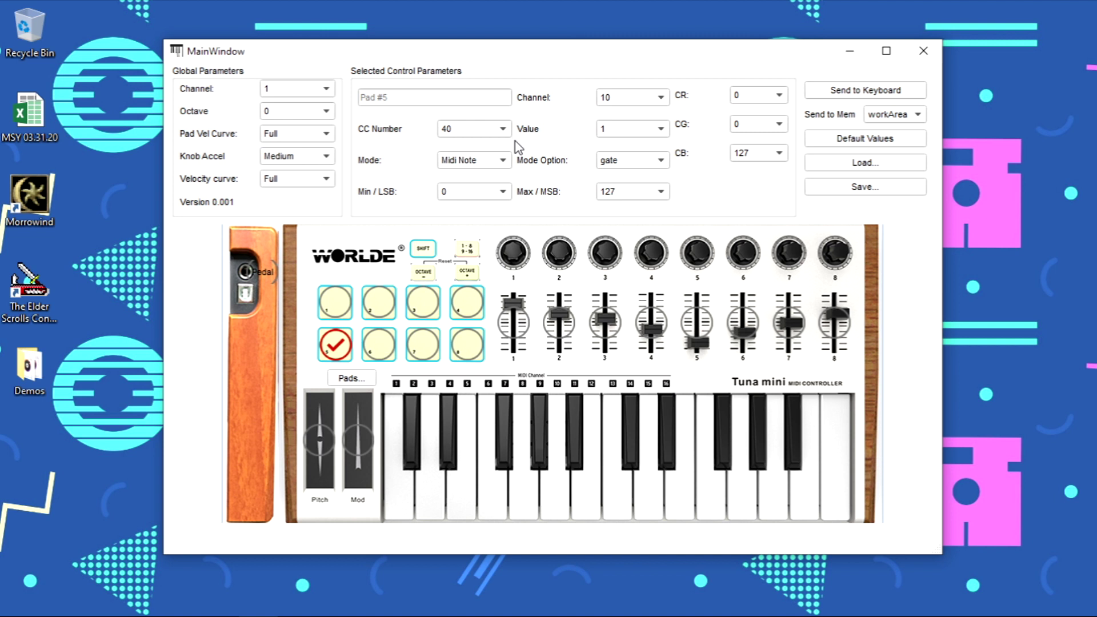
{"action": "left_click", "coordinate": [518, 264]}
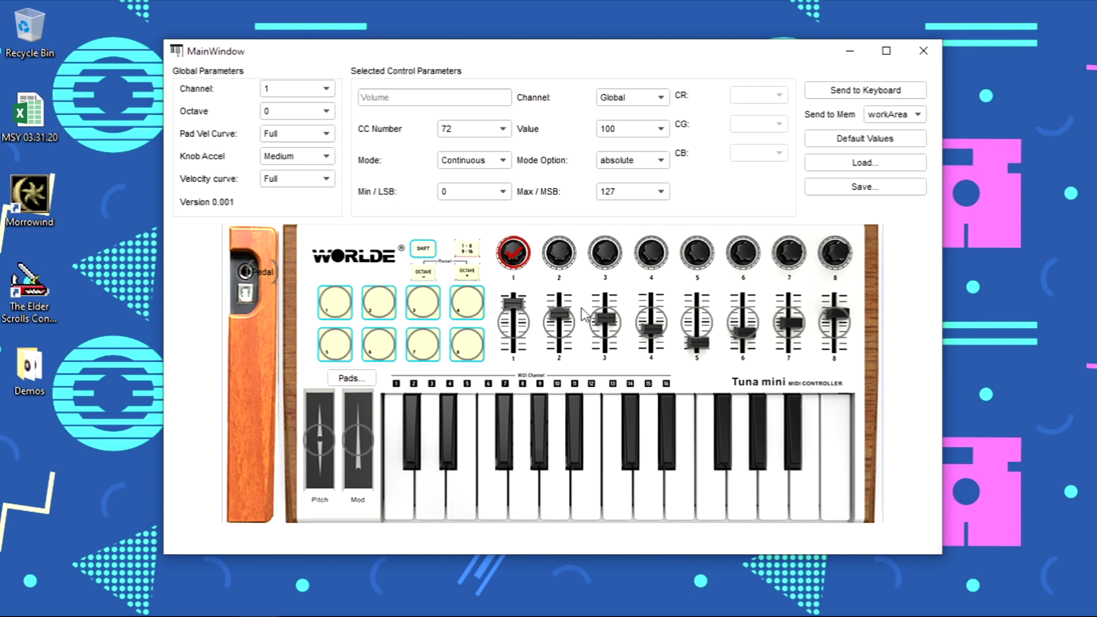
{"action": "left_click", "coordinate": [514, 323]}
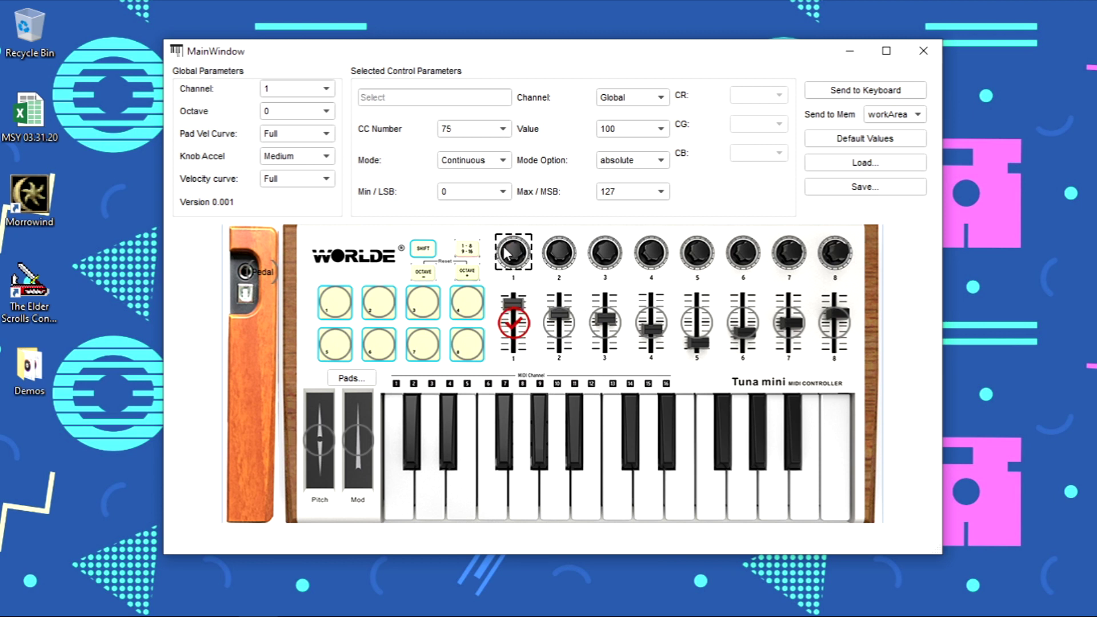
{"action": "left_click", "coordinate": [559, 260]}
{"action": "left_click", "coordinate": [559, 318]}
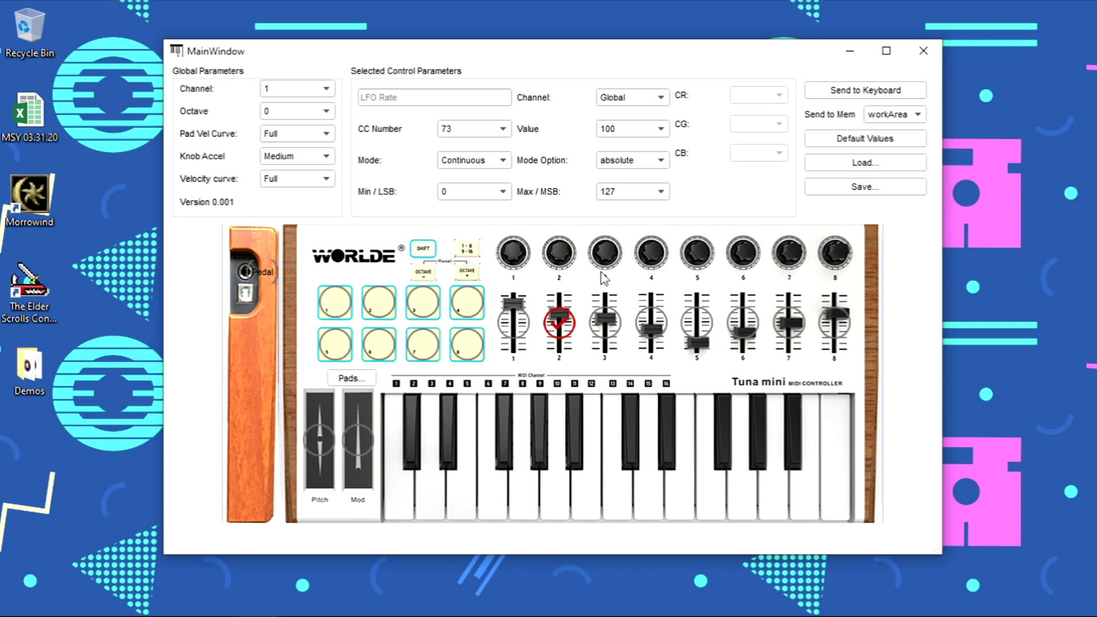
{"action": "left_click", "coordinate": [605, 254]}
{"action": "left_click", "coordinate": [607, 320]}
{"action": "left_click", "coordinate": [652, 252]}
{"action": "left_click", "coordinate": [652, 323]}
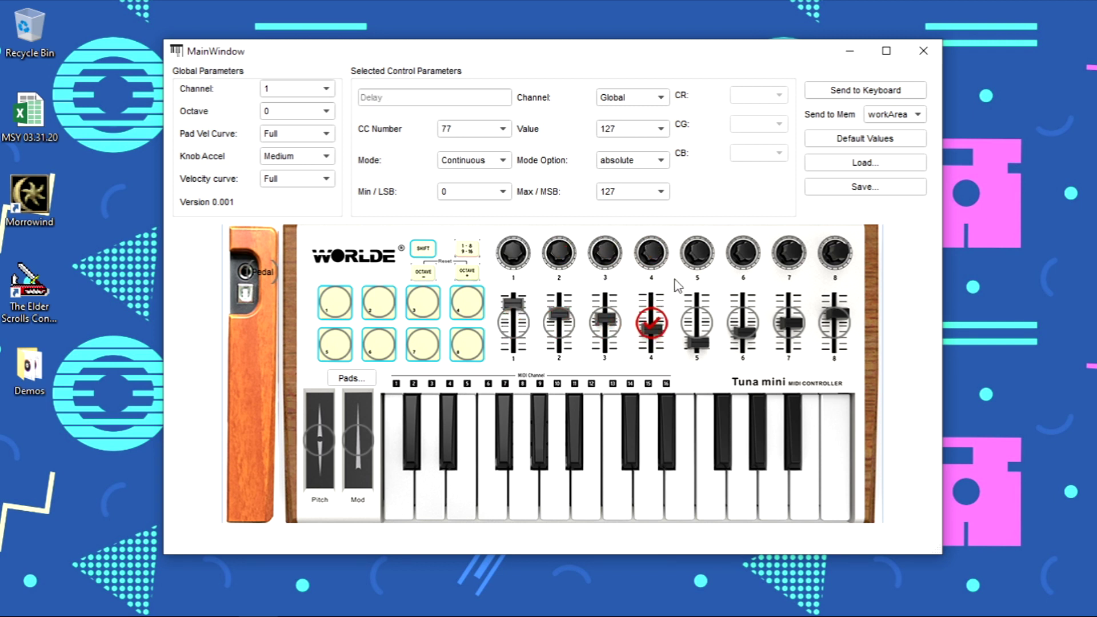
{"action": "left_click", "coordinate": [698, 254]}
{"action": "left_click", "coordinate": [697, 323]}
{"action": "left_click", "coordinate": [743, 252]}
{"action": "left_click", "coordinate": [743, 323]}
{"action": "left_click", "coordinate": [789, 253]}
{"action": "left_click", "coordinate": [798, 321]}
{"action": "left_click", "coordinate": [836, 252]}
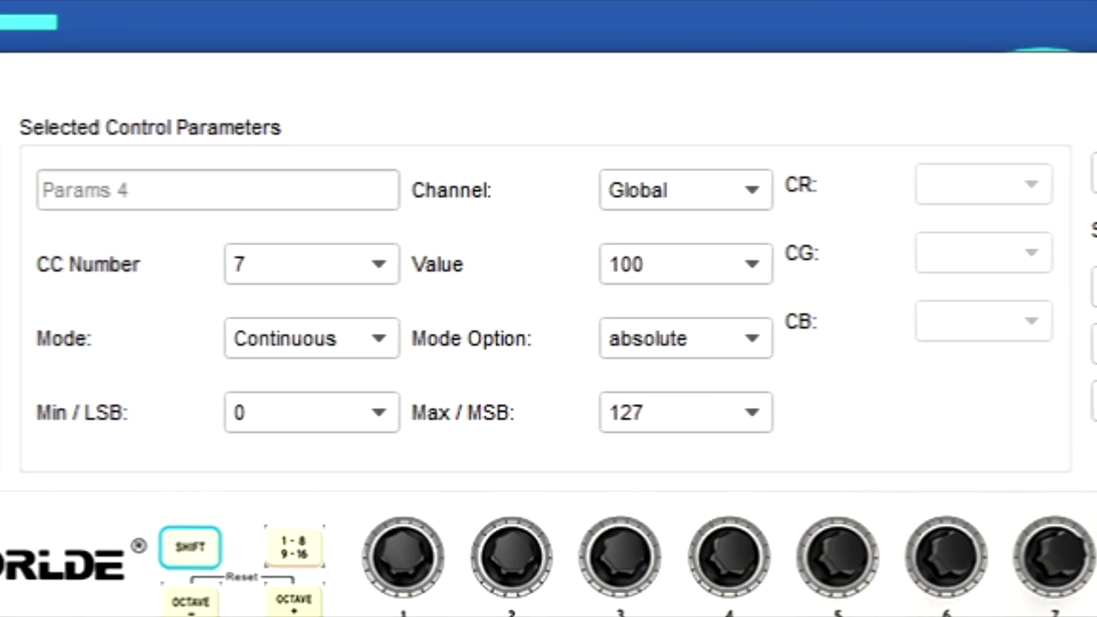
{"action": "left_click", "coordinate": [441, 579]}
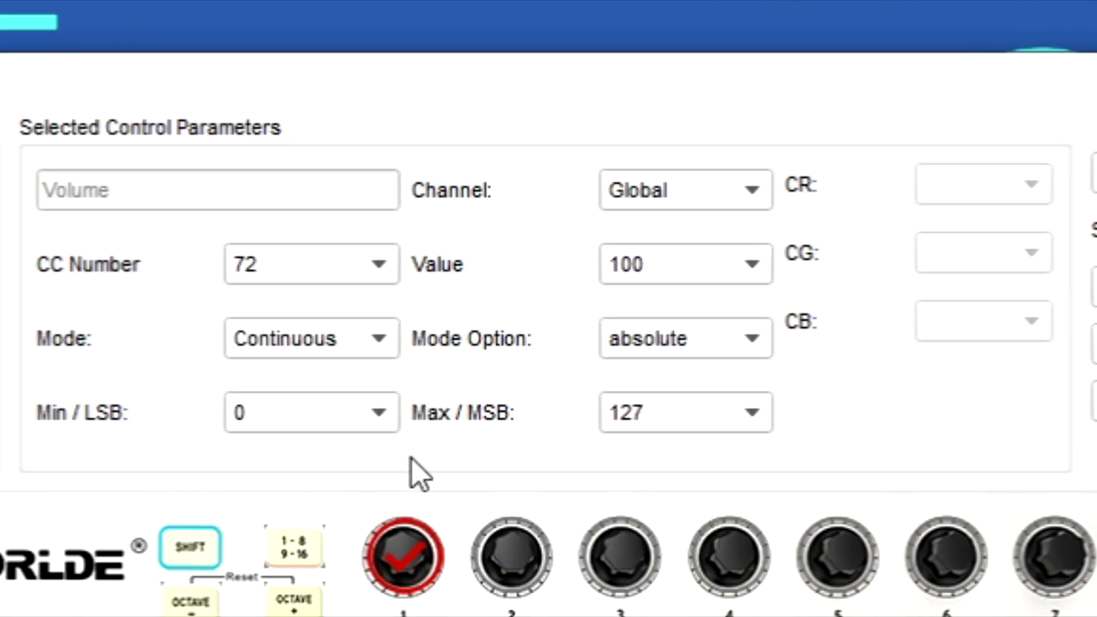
{"action": "left_click", "coordinate": [343, 340]}
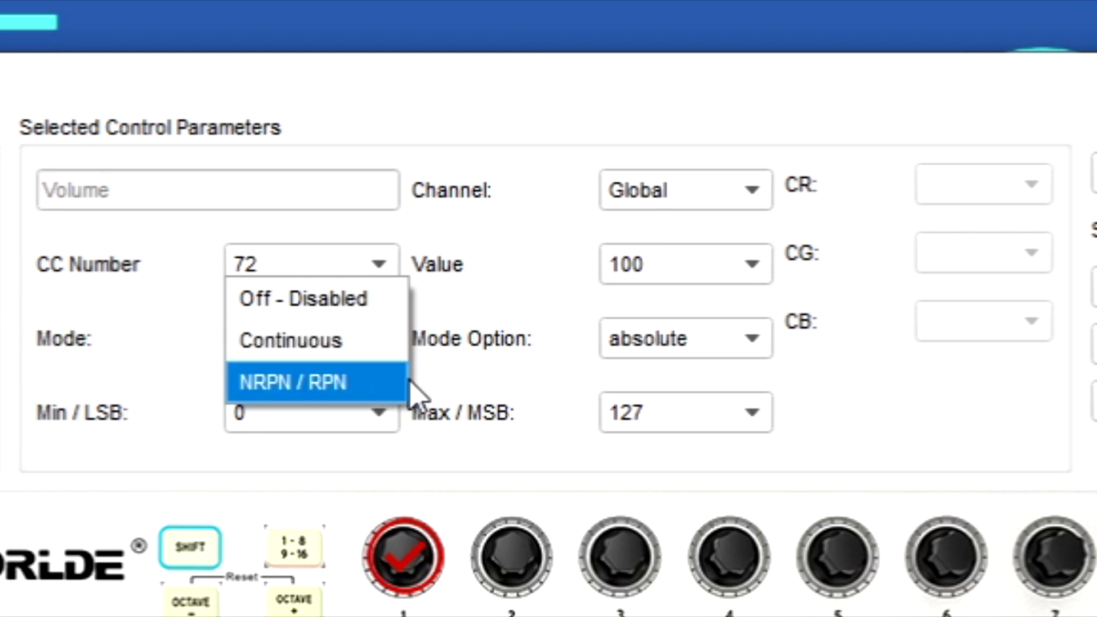
{"action": "left_click", "coordinate": [458, 358]}
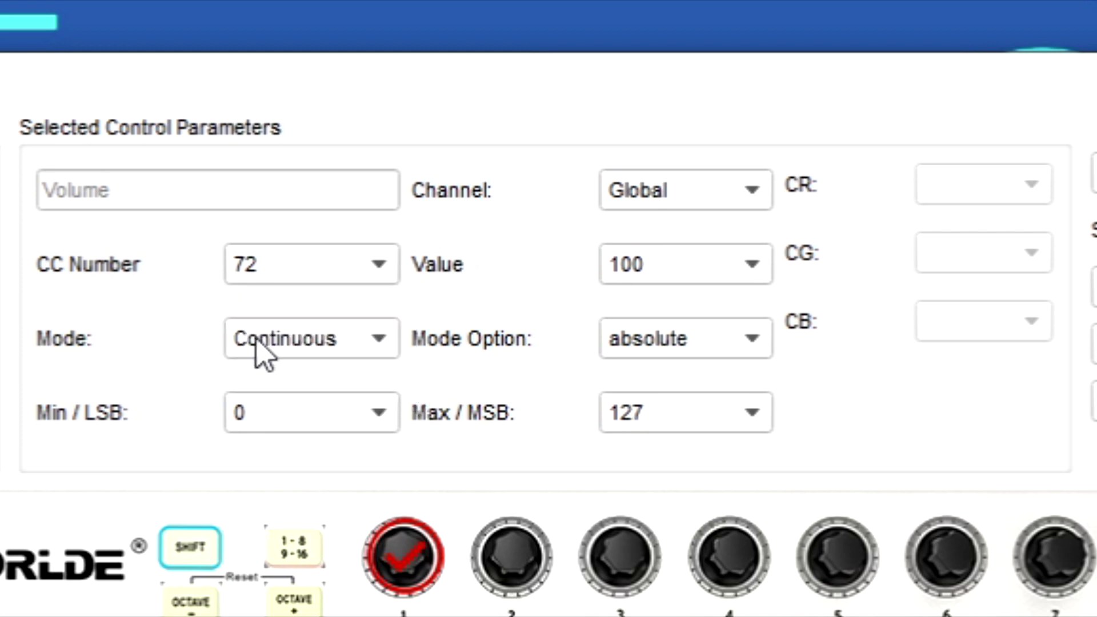
{"action": "left_click", "coordinate": [664, 348]}
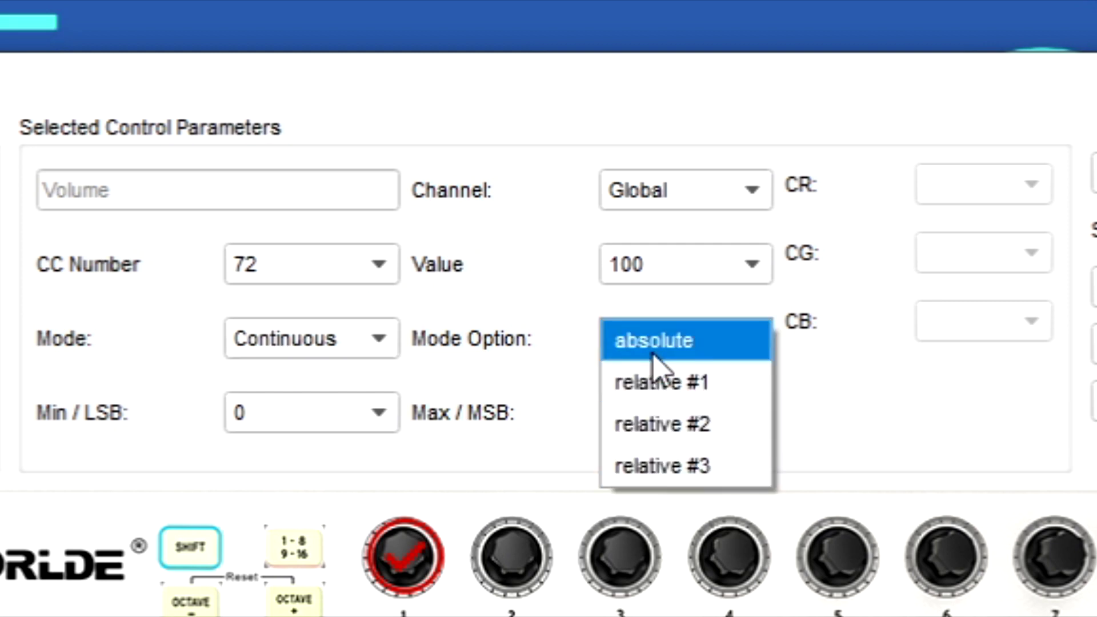
{"action": "left_click", "coordinate": [652, 350]}
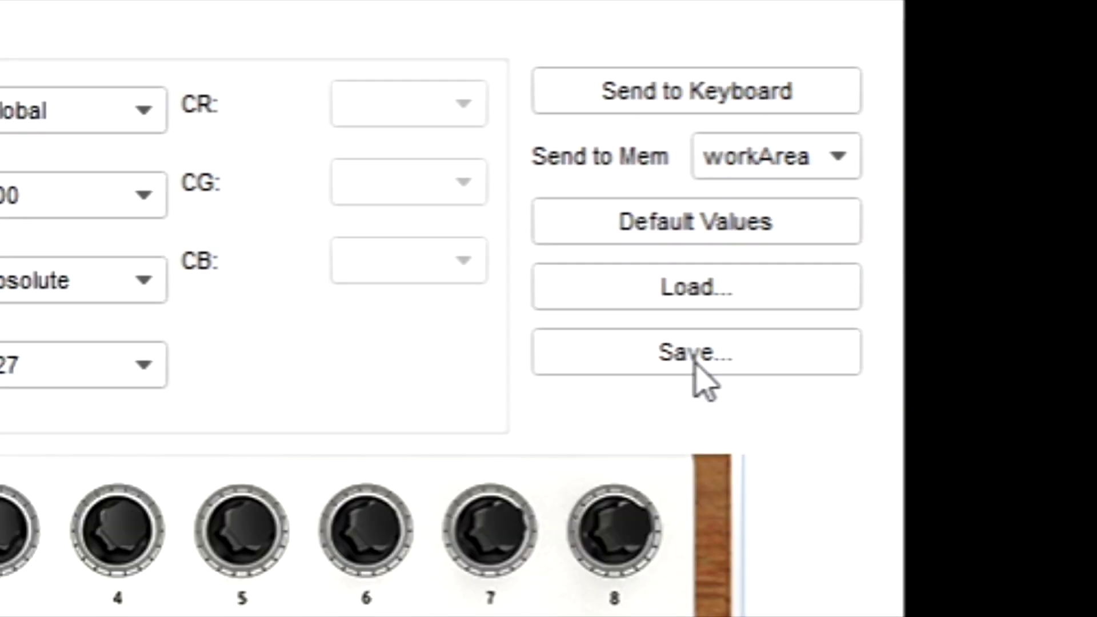
{"action": "left_click", "coordinate": [866, 189]}
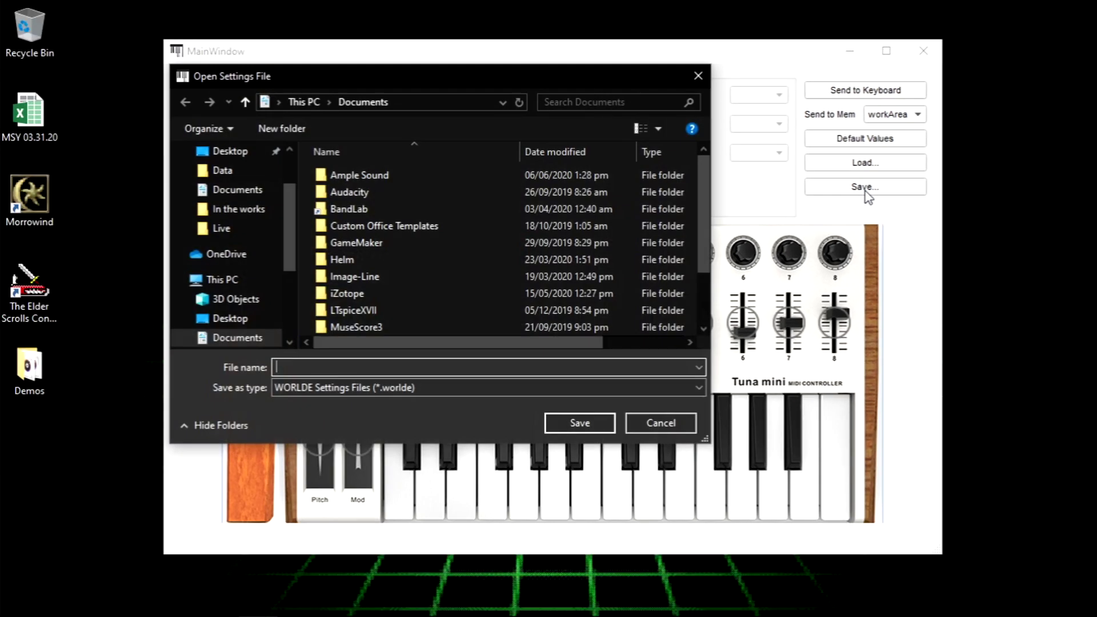
{"action": "left_click_drag", "start_coordinate": [512, 69], "coordinate": [695, 87]}
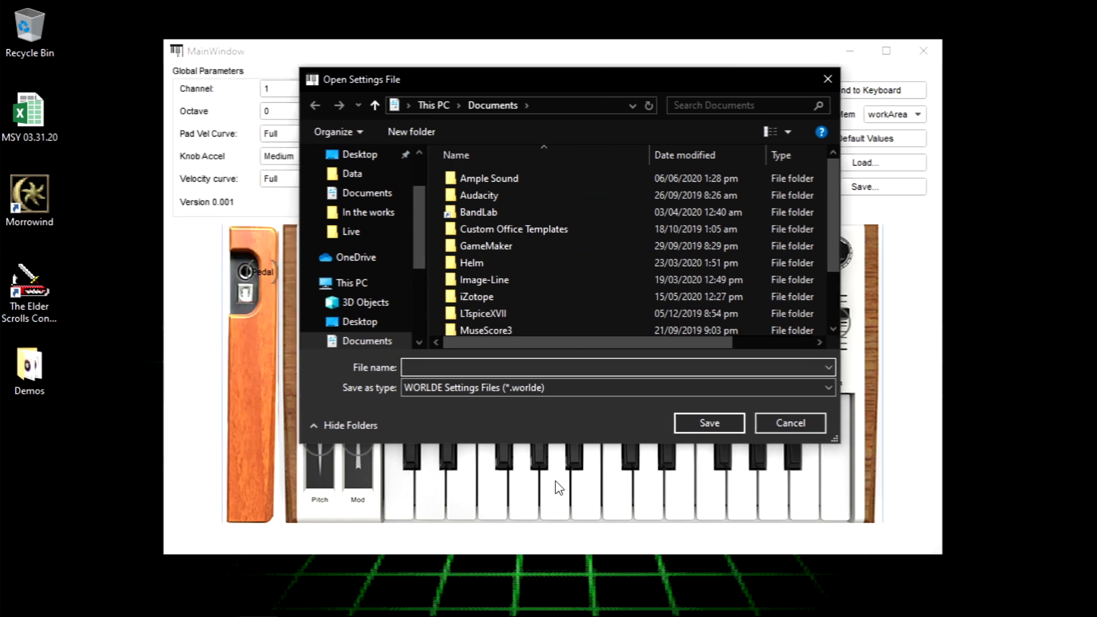
{"action": "left_click", "coordinate": [791, 423]}
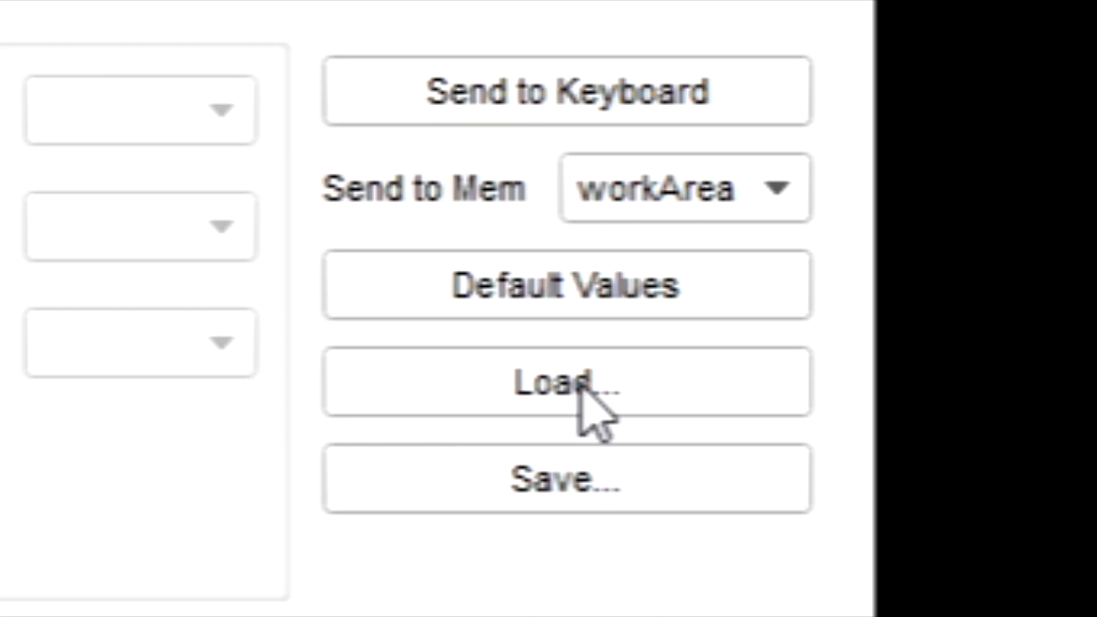
{"action": "left_click", "coordinate": [581, 380]}
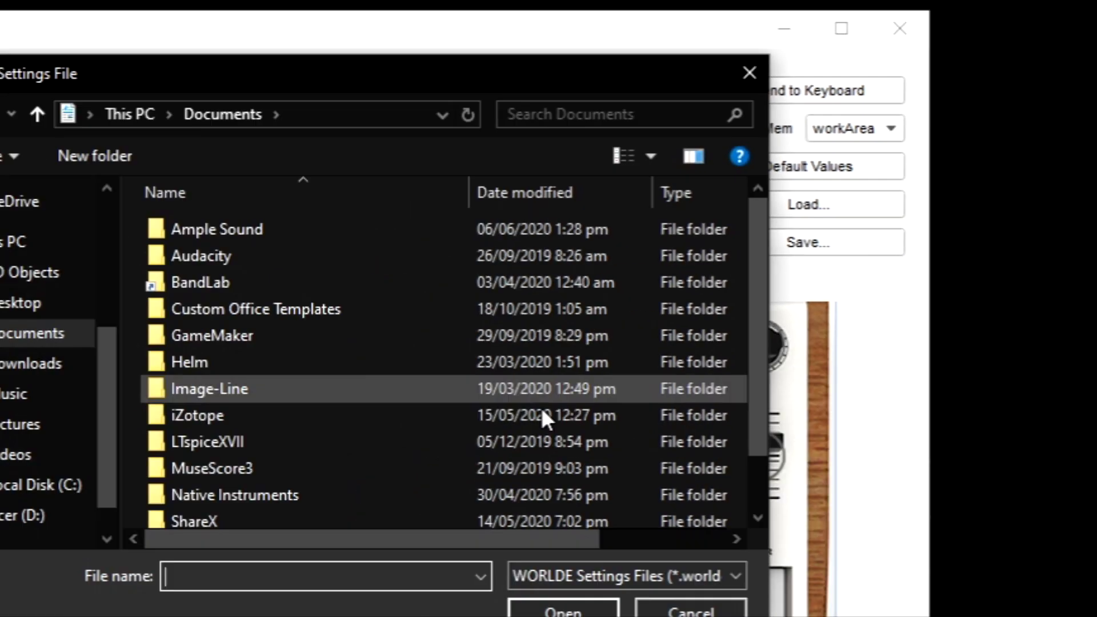
{"action": "scroll", "coordinate": [612, 241], "scroll_direction": "down", "scroll_amount": 1}
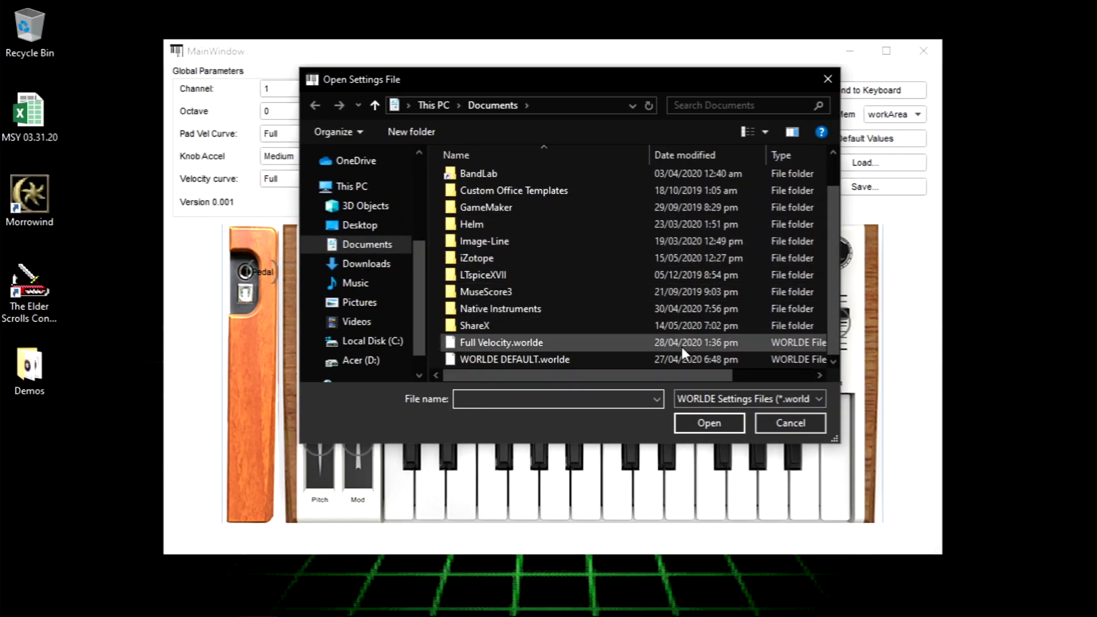
{"action": "scroll", "coordinate": [685, 353], "scroll_direction": "up", "scroll_amount": 1}
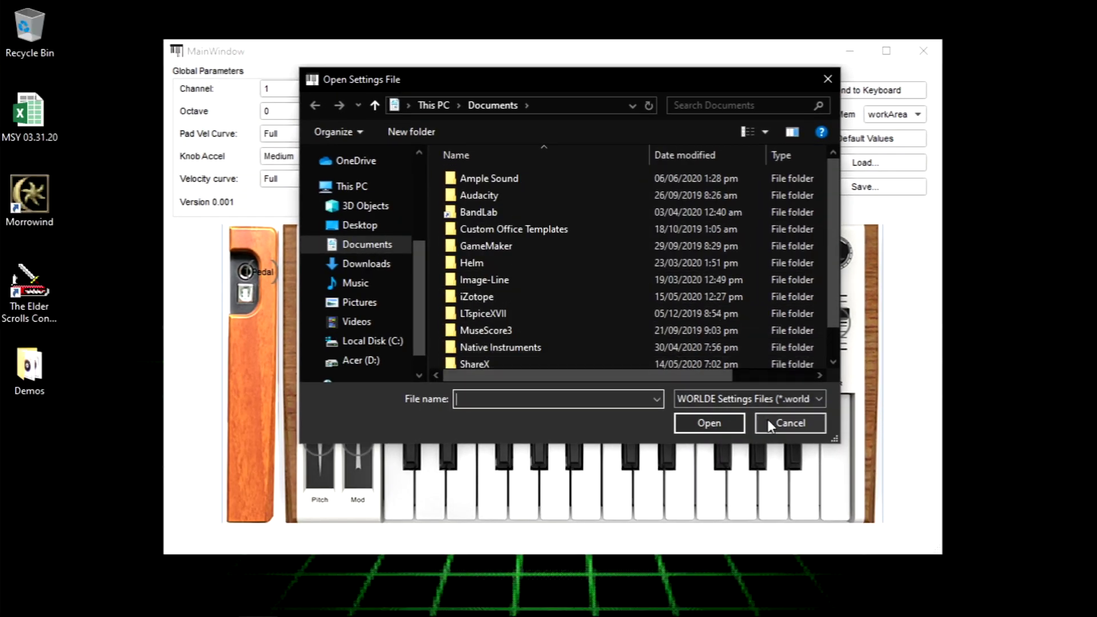
{"action": "left_click", "coordinate": [776, 426]}
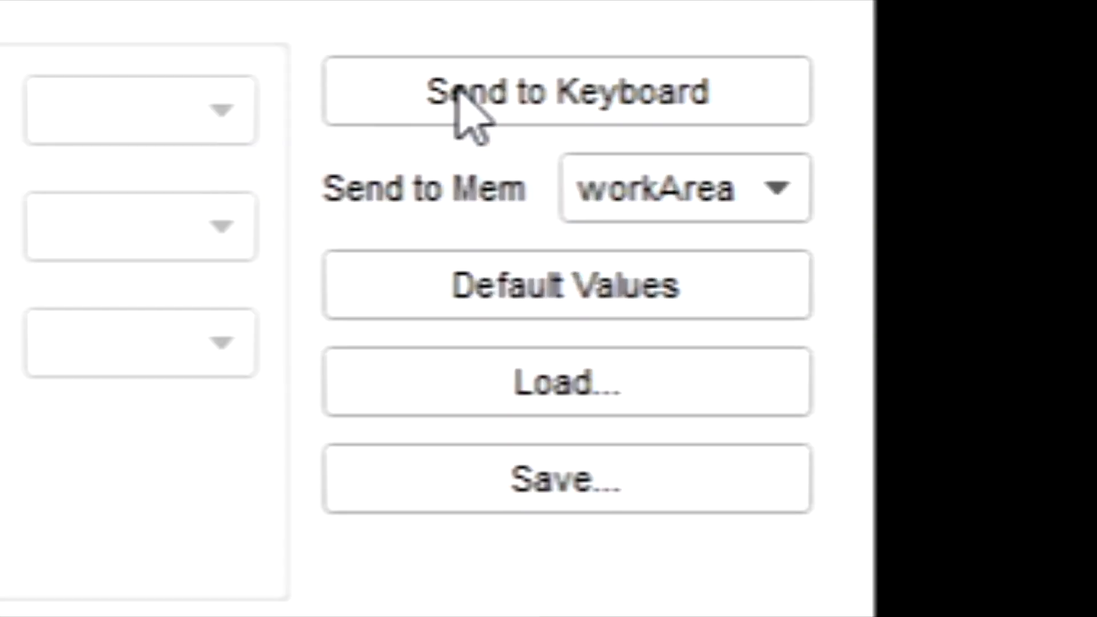
Send the settings to the keyboard and move the 'Successfully sent to device' confirmation aside.
{"action": "left_click", "coordinate": [838, 90]}
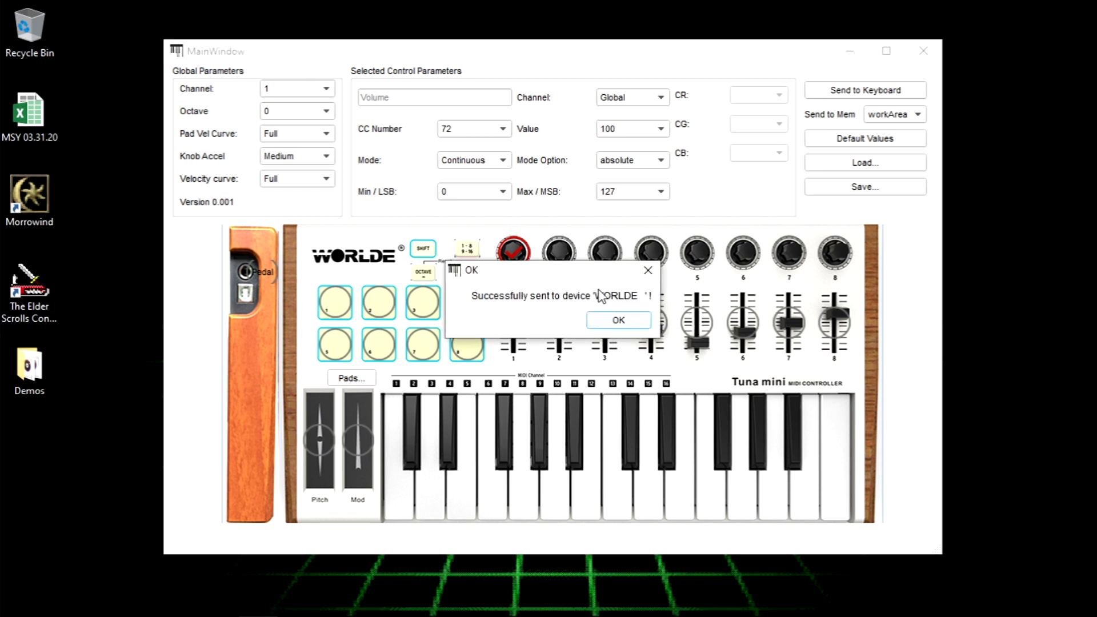
{"action": "left_click_drag", "start_coordinate": [563, 220], "coordinate": [607, 219]}
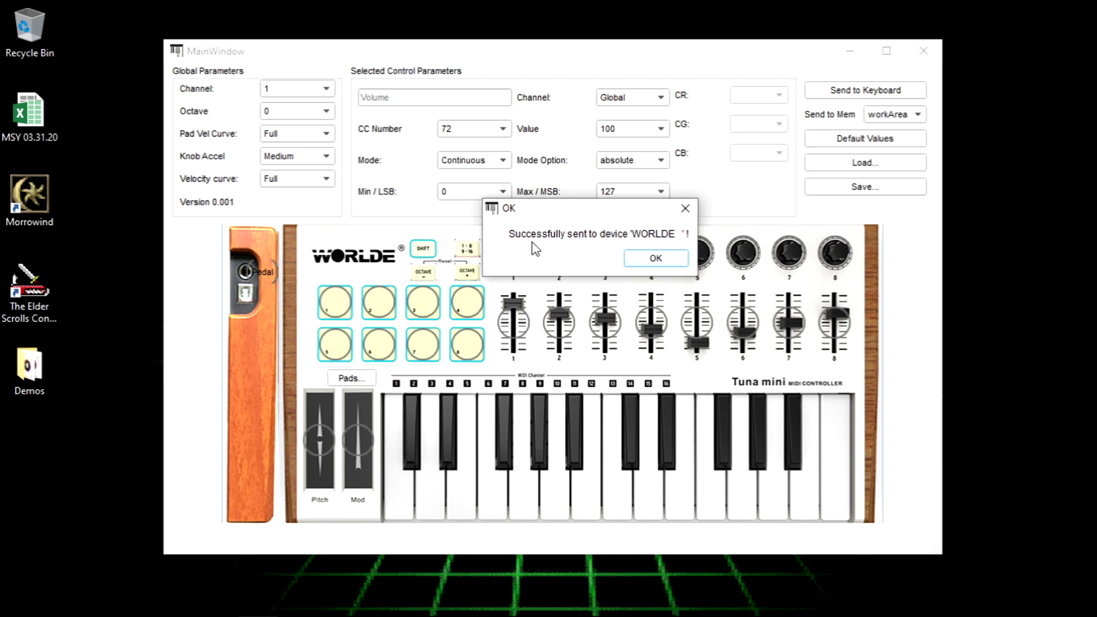